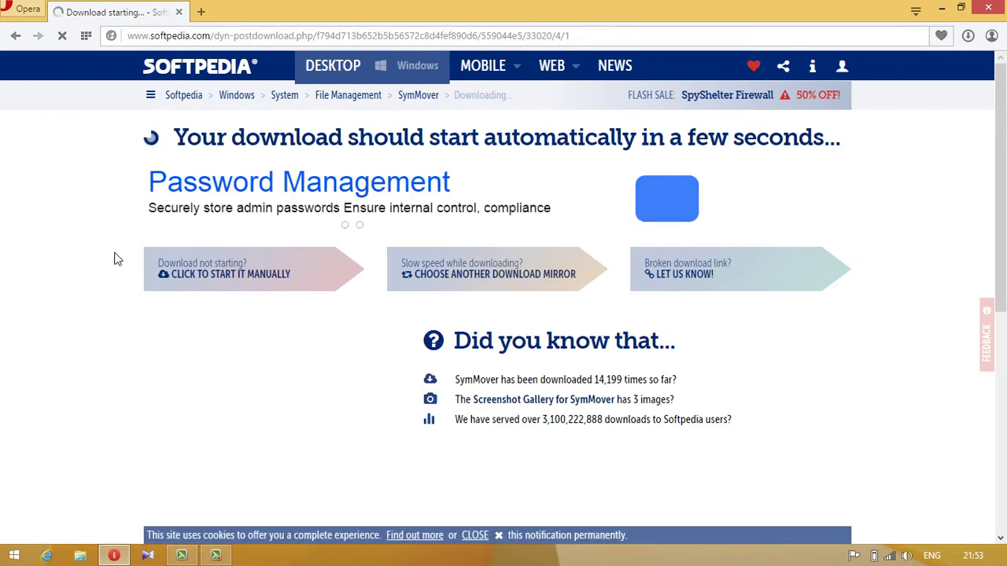
# - Save the downloaded SymMover installer Setup1510.exe to the Desktop
pyautogui.scroll(-1, 114, 260)
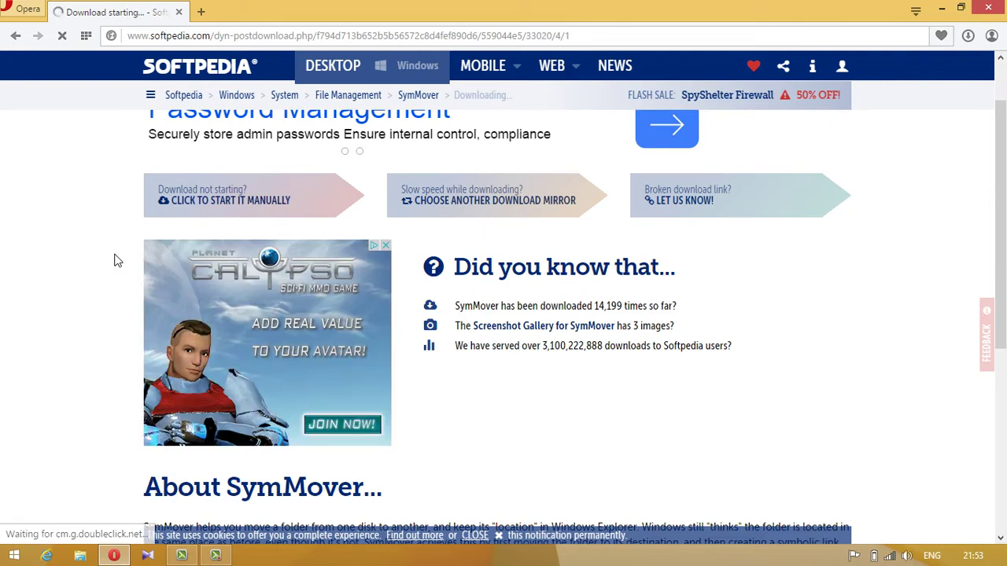
pyautogui.scroll(1, 114, 260)
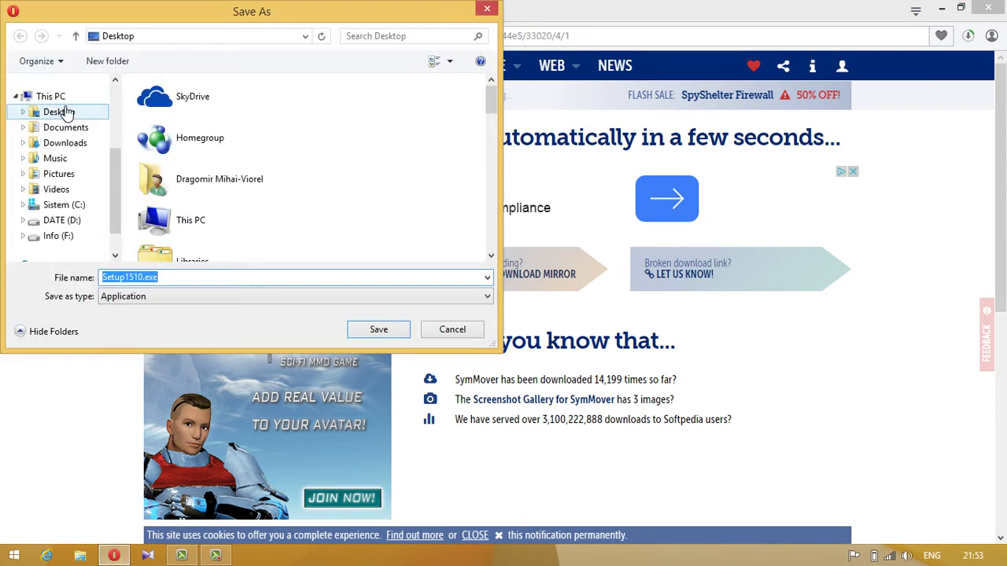
pyautogui.click(69, 107)
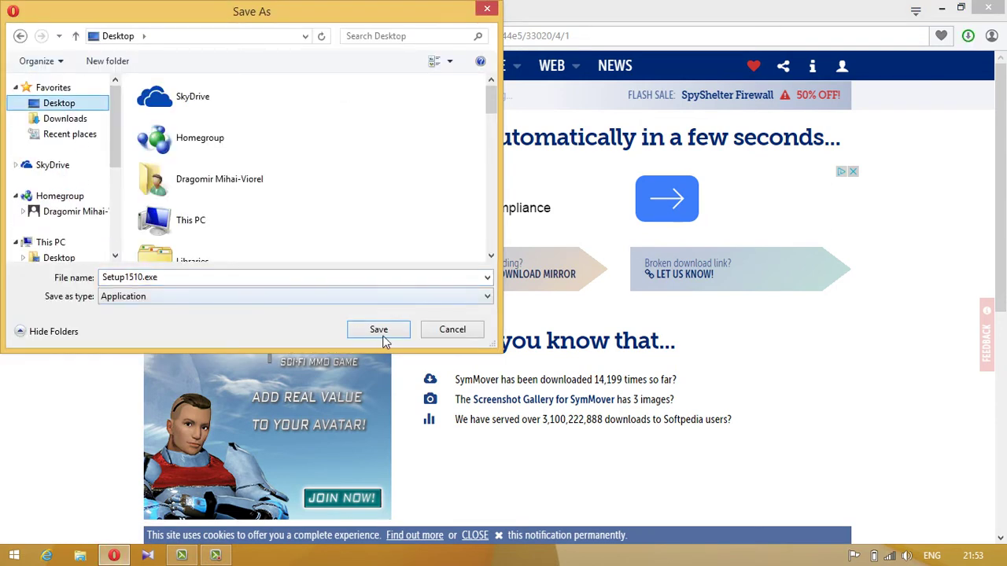
pyautogui.click(381, 330)
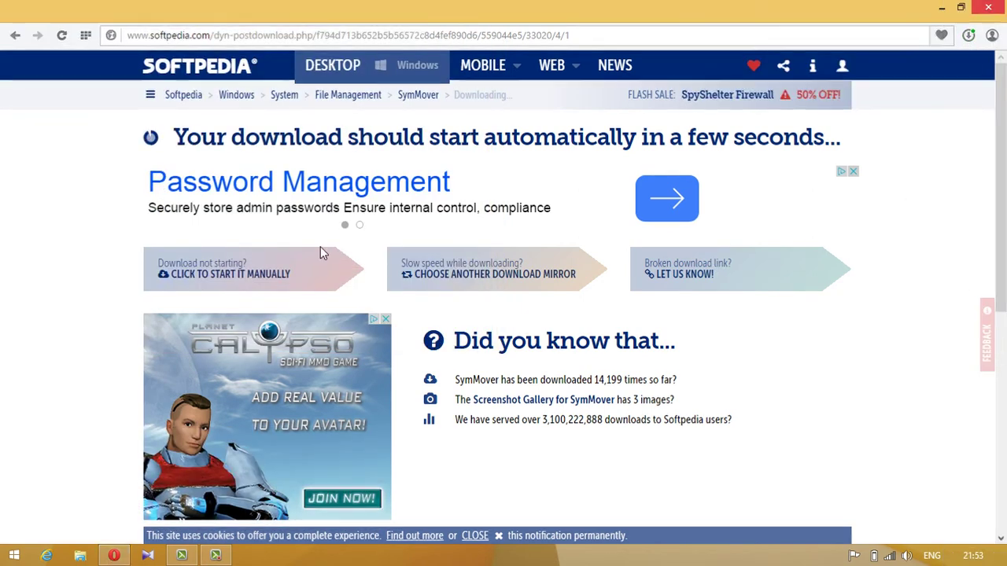
# - Run Setup1510.exe from the desktop and install SymMover with its Start Menu shortcuts
pyautogui.press('super+d')
pyautogui.click(154, 252)
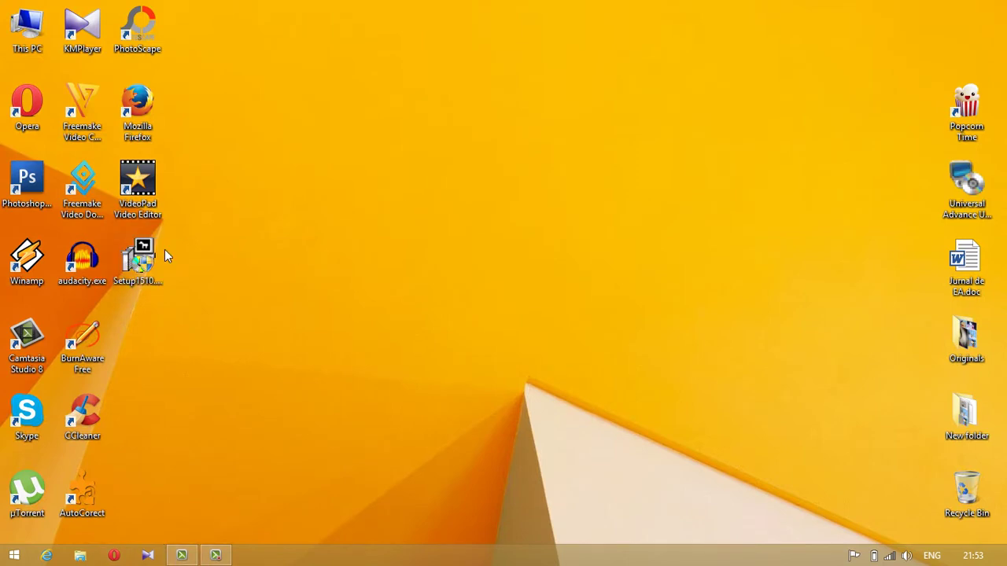
pyautogui.press('Return')
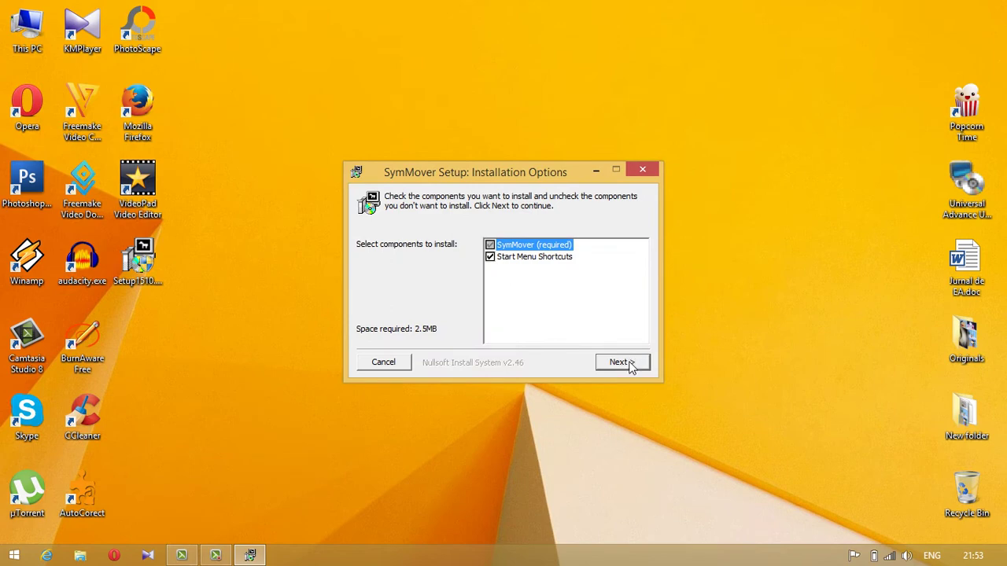
pyautogui.click(633, 361)
pyautogui.click(634, 365)
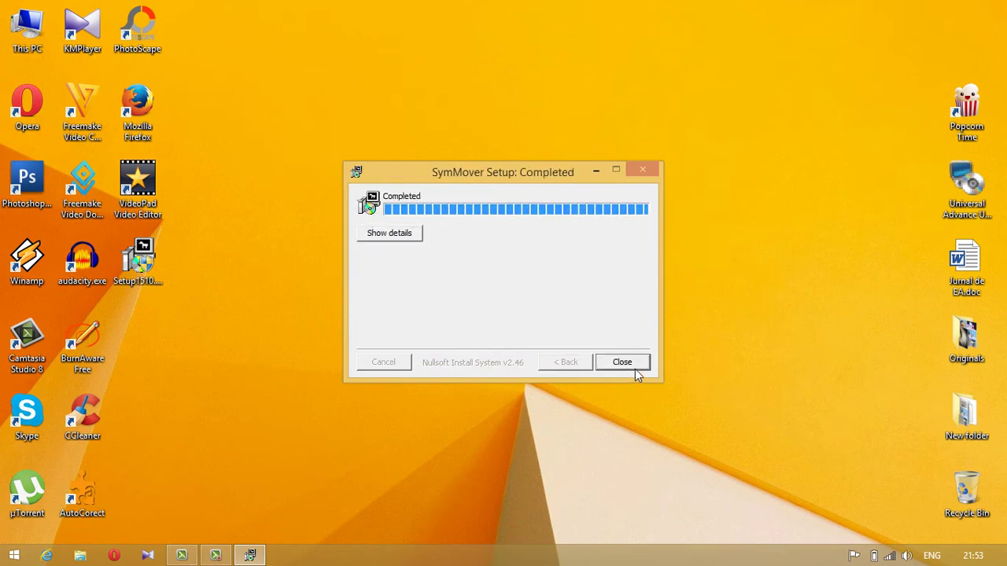
pyautogui.click(635, 367)
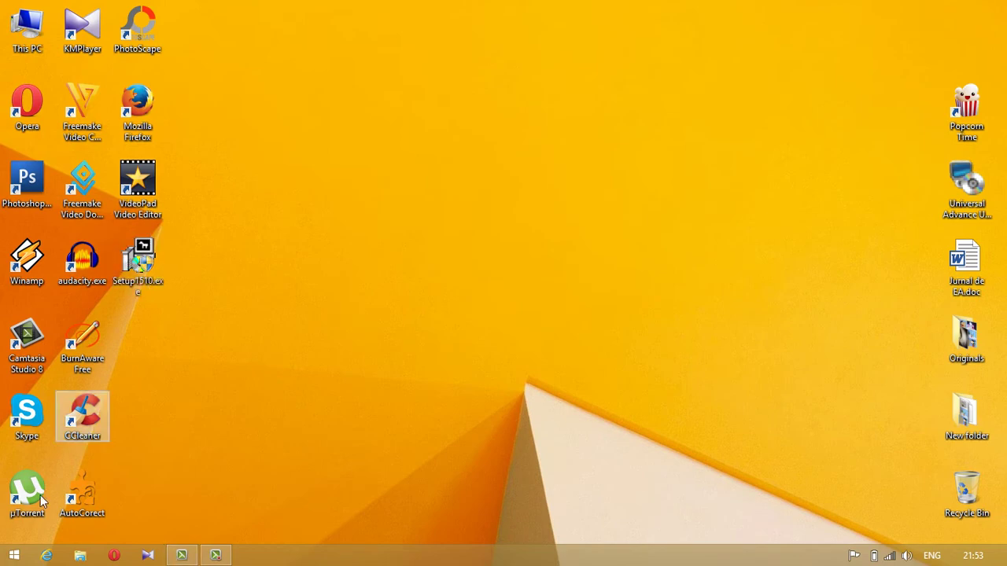
# - Find SymMover among the installed apps by searching for "sy", launch it and accept its terms of use
pyautogui.click(14, 558)
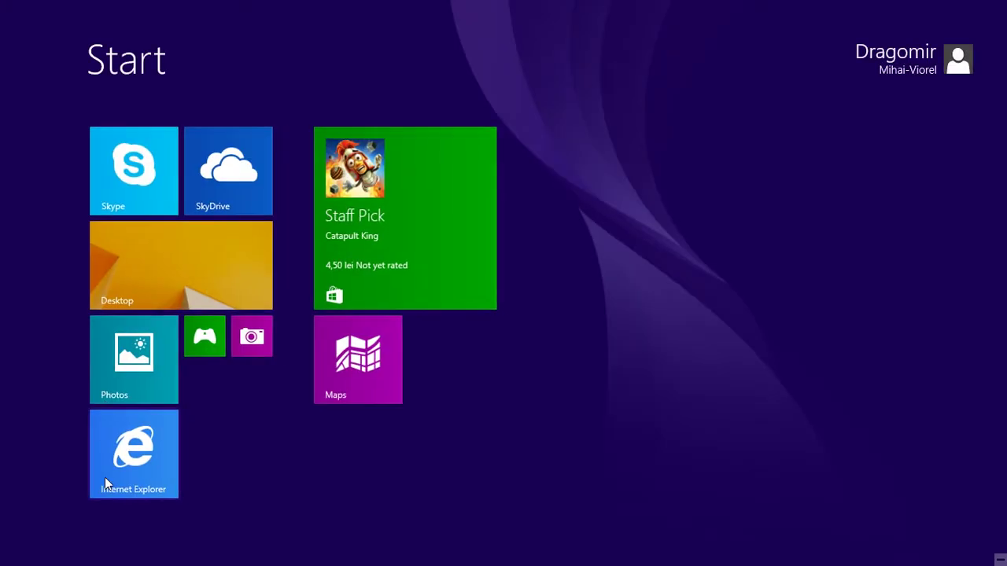
pyautogui.click(99, 525)
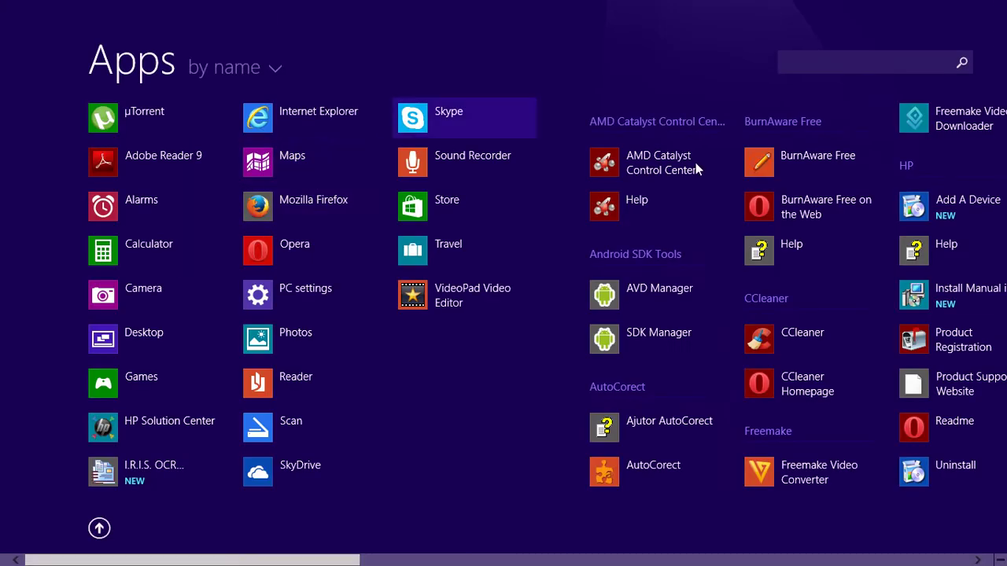
pyautogui.click(858, 65)
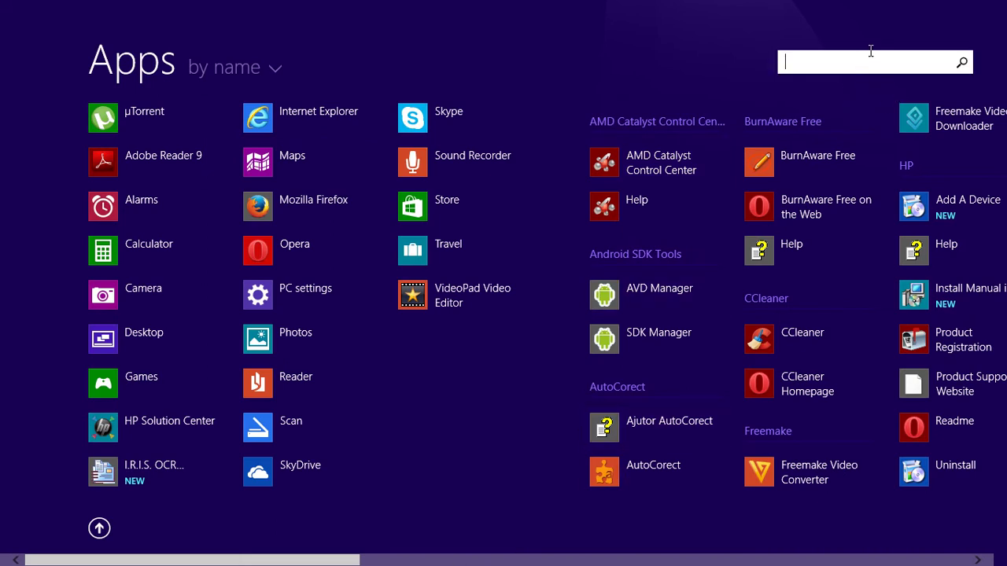
pyautogui.write('sy')
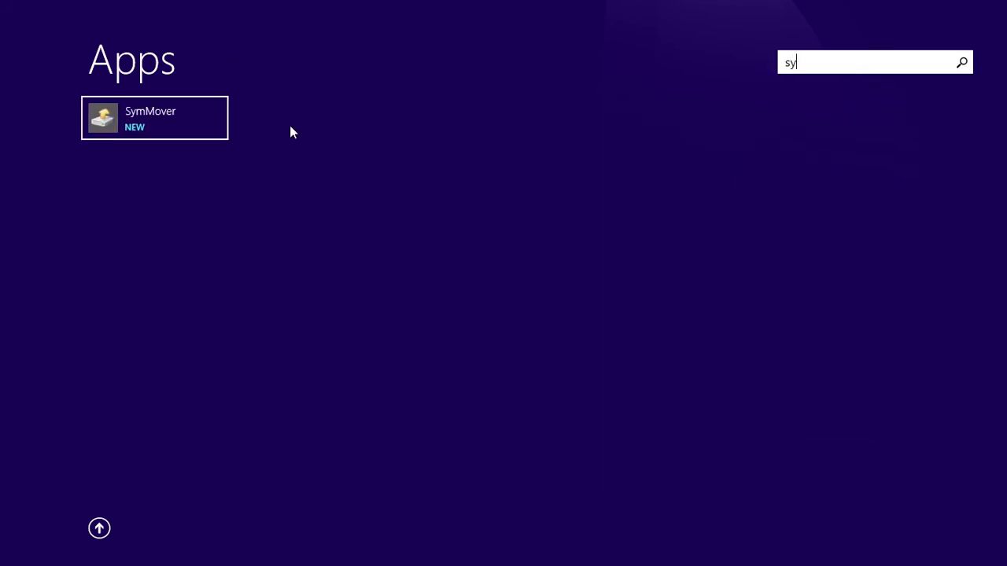
pyautogui.click(127, 122)
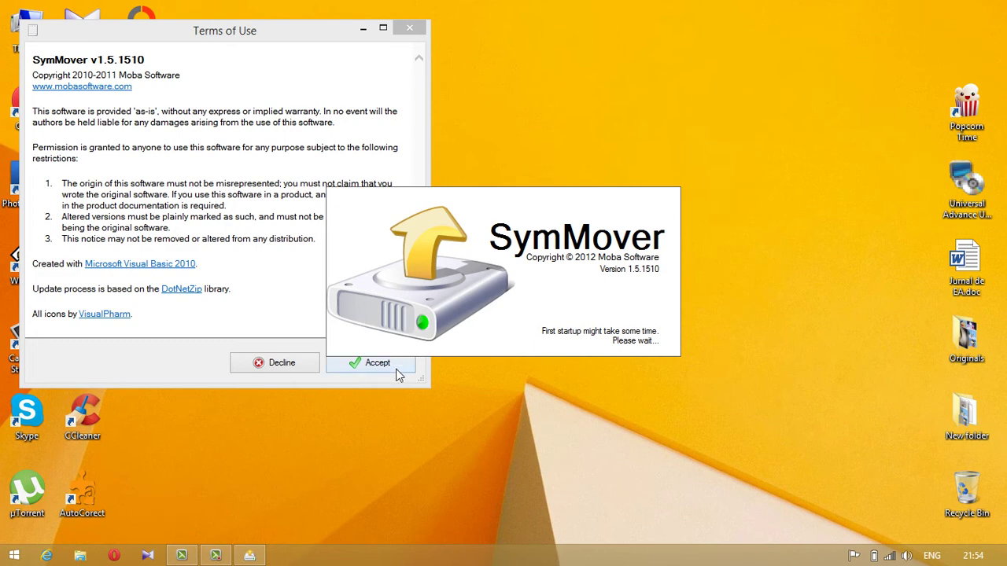
pyautogui.click(375, 370)
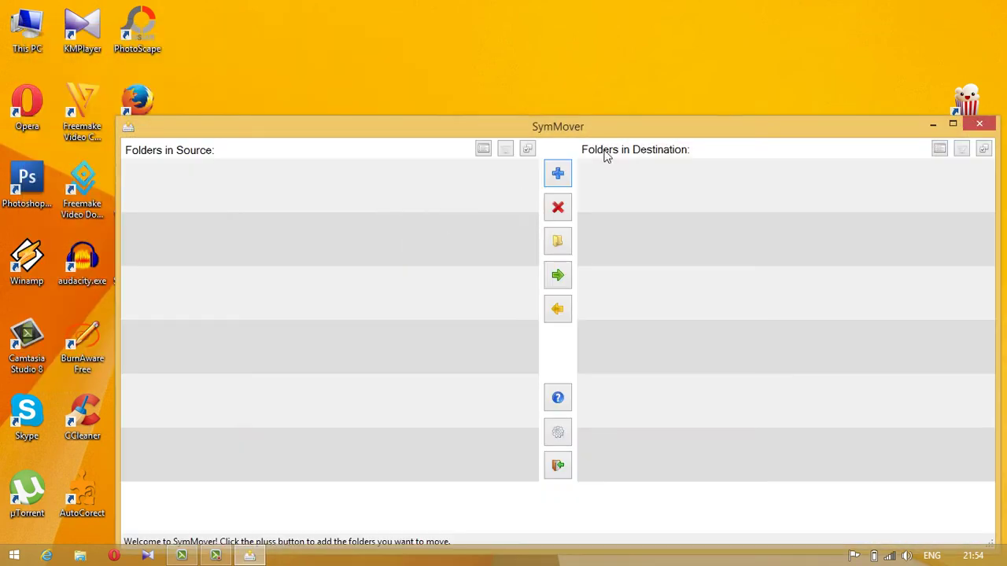
pyautogui.moveTo(608, 126); pyautogui.dragTo(560, 53)
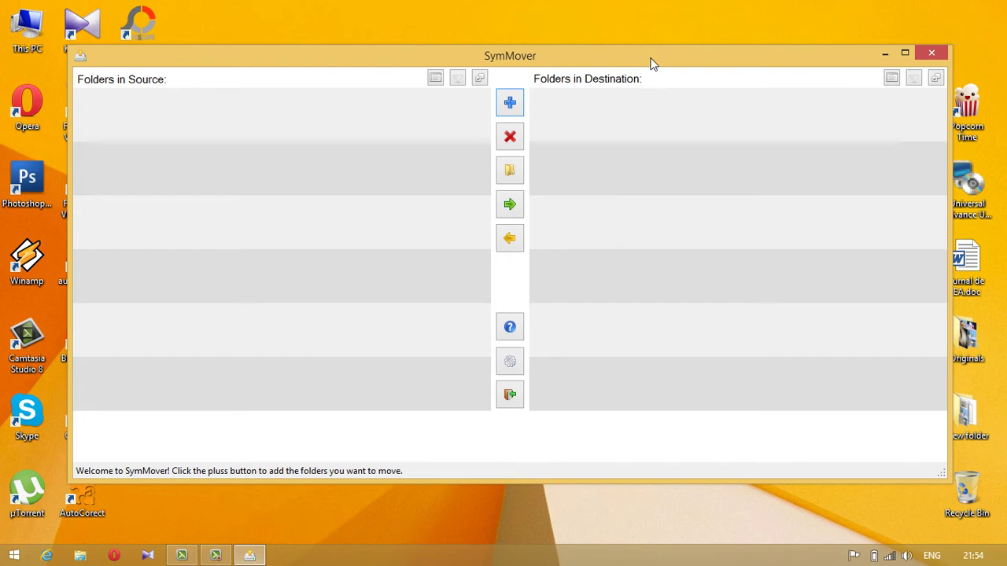
# - Add the installed program BurnAware Free 8.2 to the source folders with D:\SymMover as its destination
pyautogui.click(510, 102)
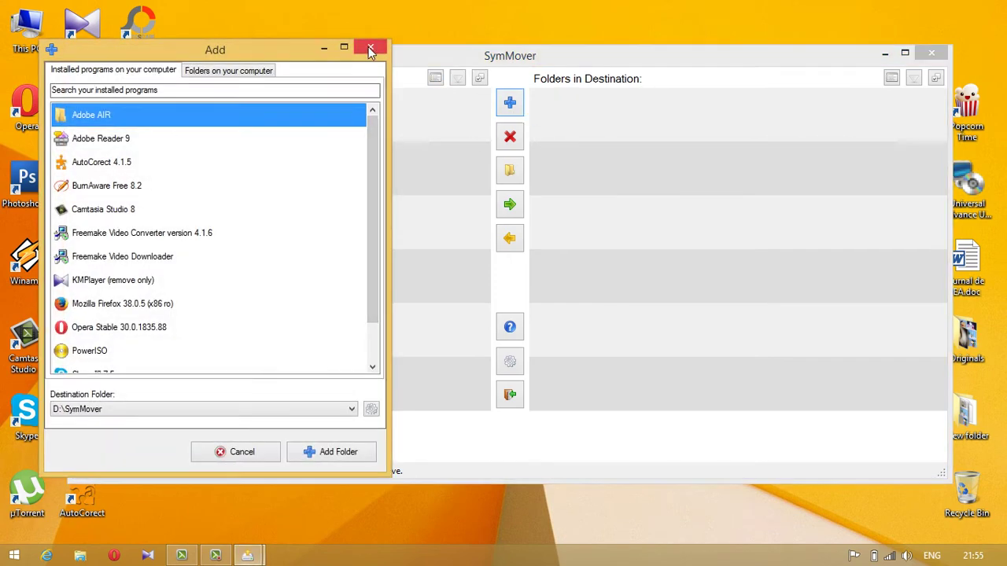
pyautogui.click(370, 51)
pyautogui.click(510, 102)
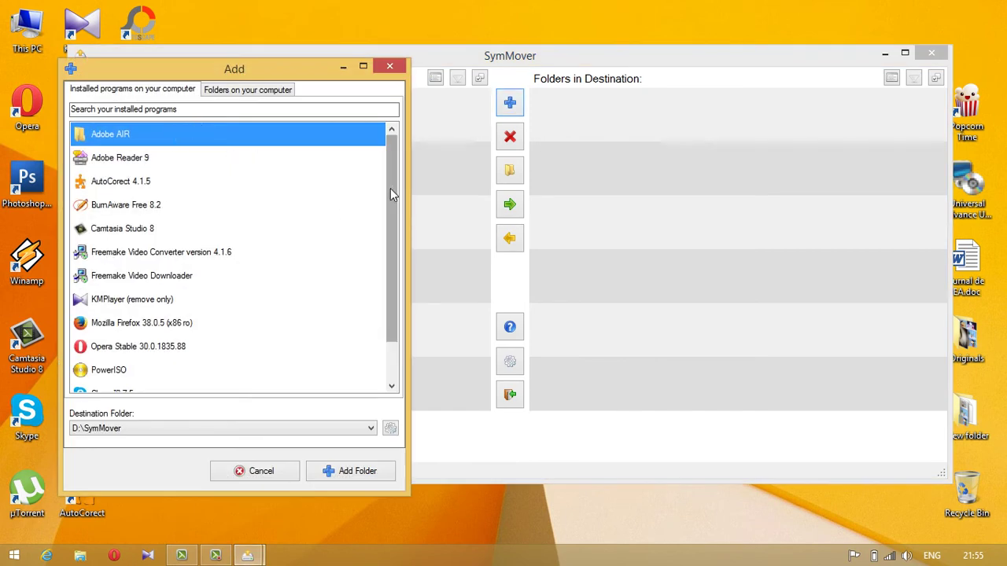
pyautogui.moveTo(390, 189); pyautogui.dragTo(394, 244)
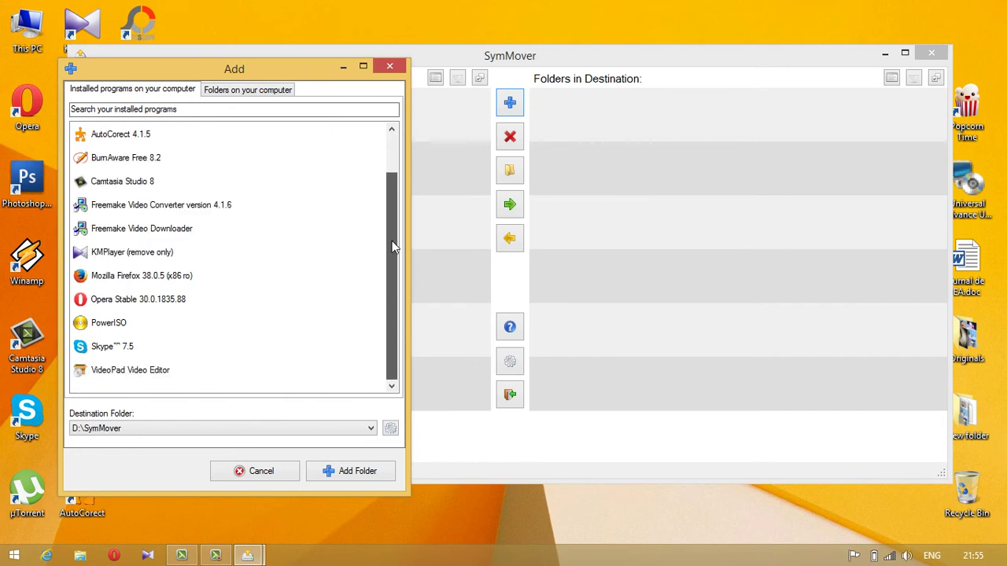
pyautogui.press('Home')
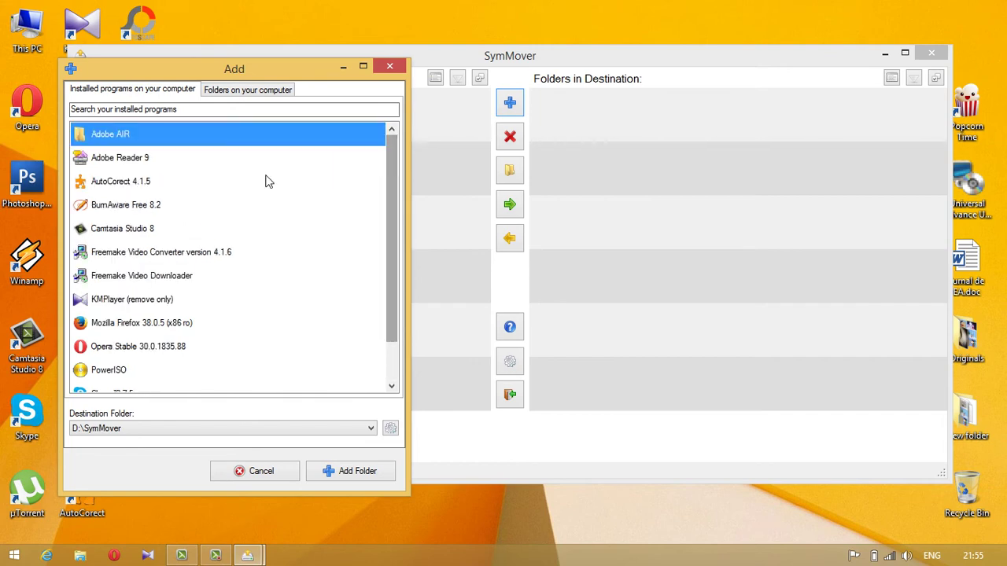
pyautogui.click(159, 205)
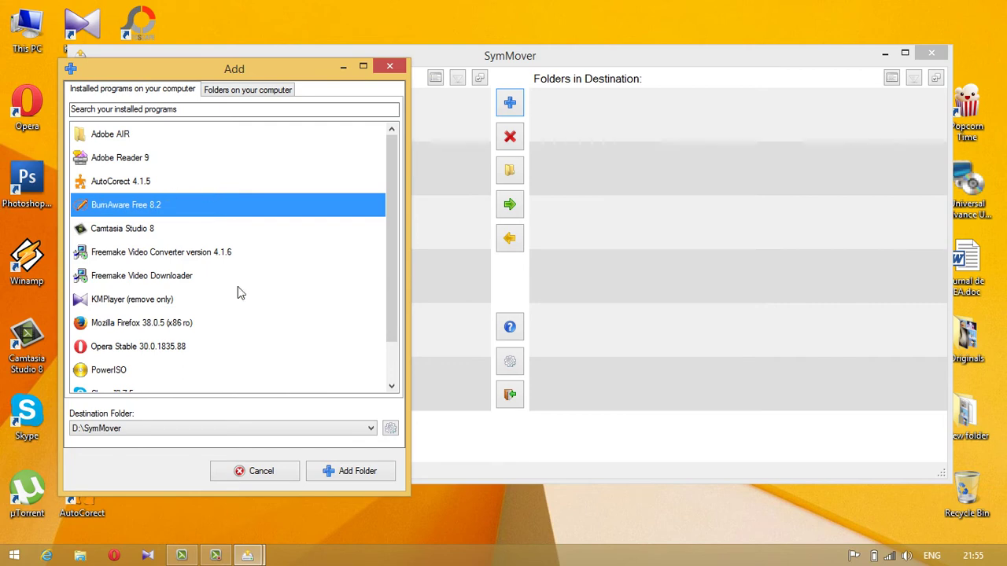
pyautogui.click(351, 477)
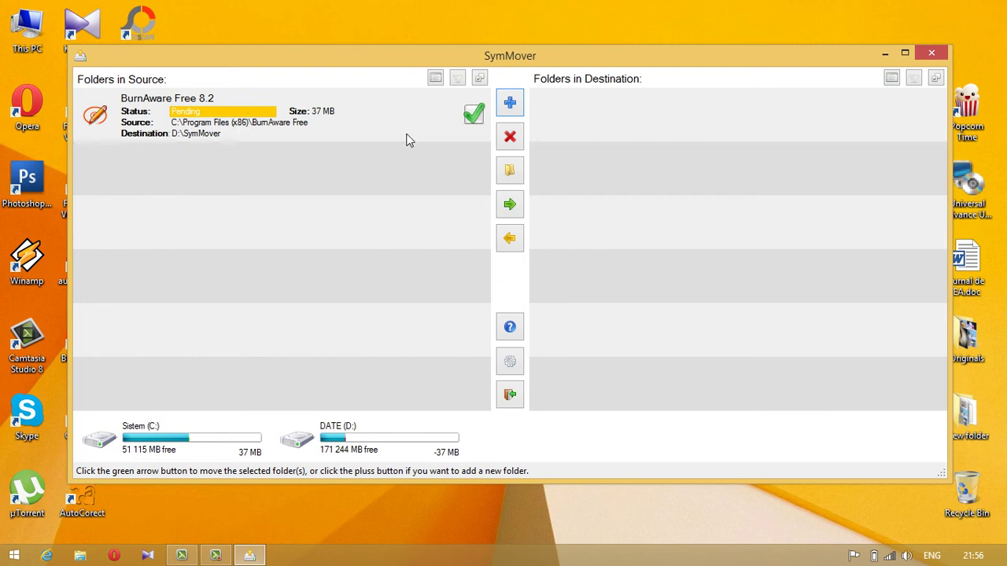
# - Move BurnAware Free 8.2 to D:\SymMover, confirm the move and close SymMover
pyautogui.click(509, 205)
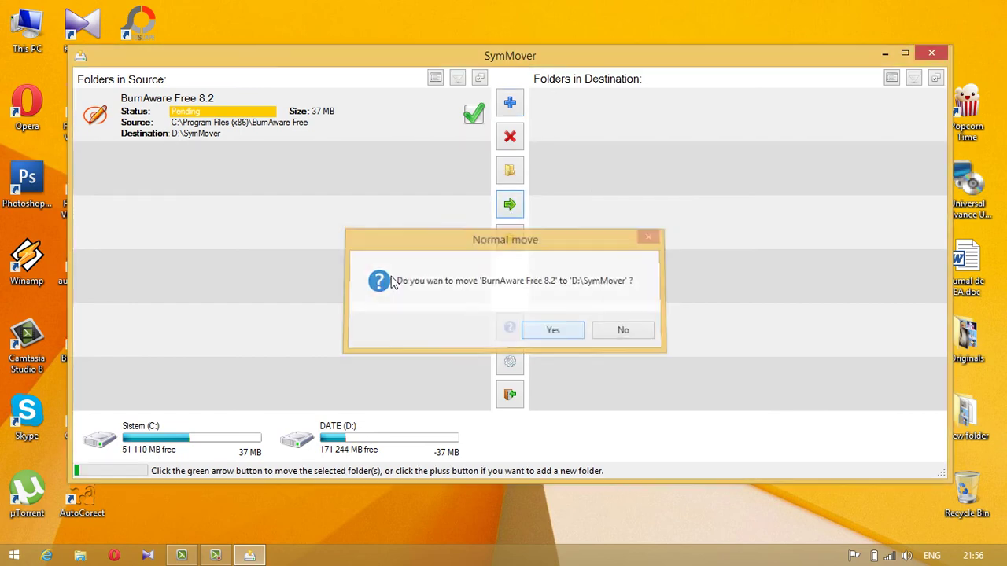
pyautogui.click(550, 331)
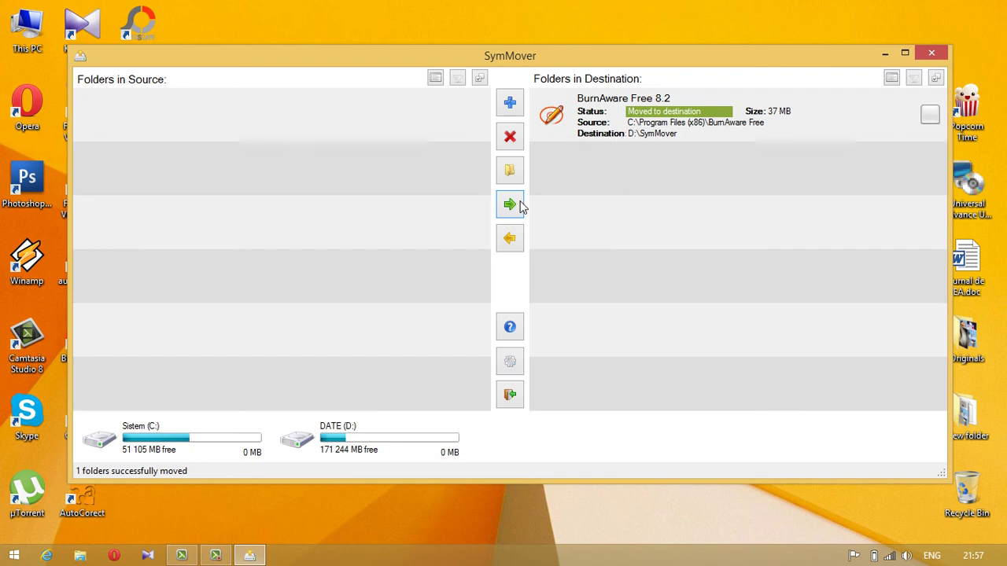
pyautogui.click(931, 55)
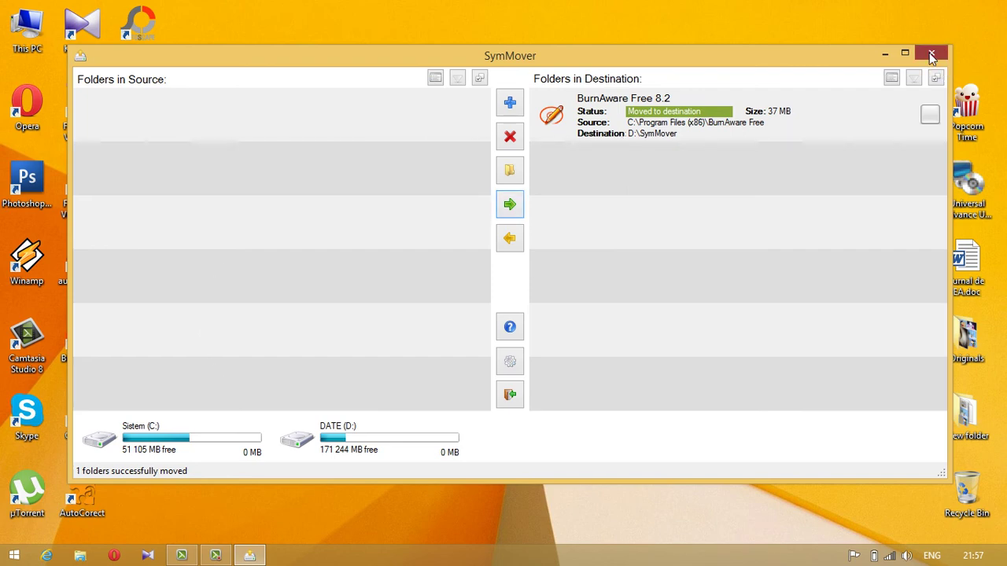
# - Switch to File Explorer and open the SymMover folder on the DATE (D:) drive
pyautogui.doubleClick(36, 19)
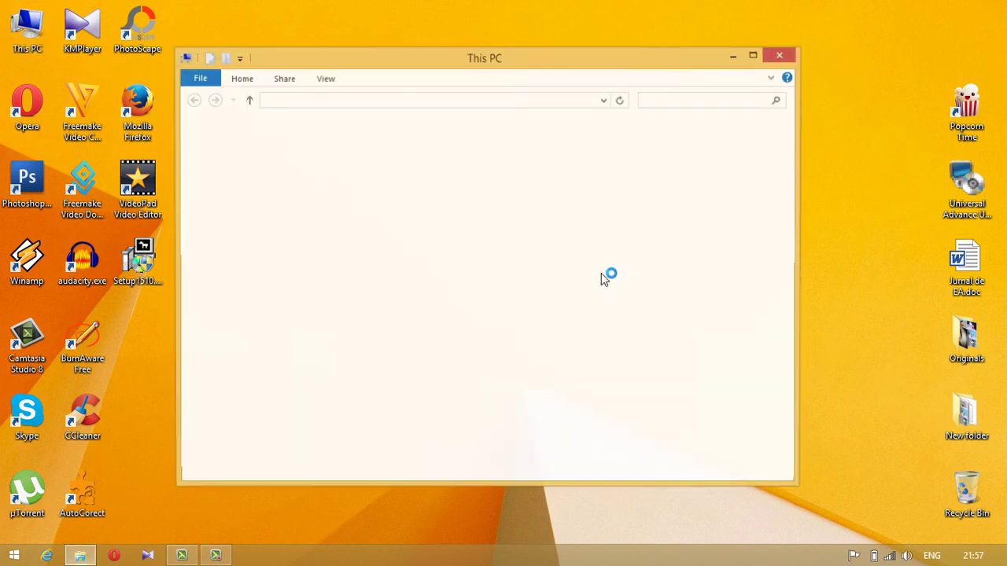
pyautogui.doubleClick(564, 319)
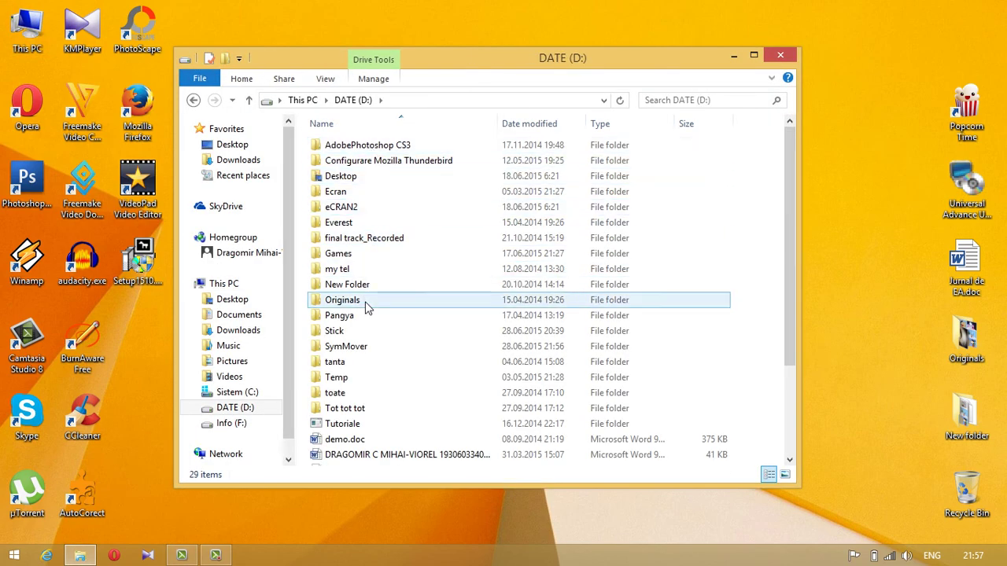
pyautogui.scroll(-3, 376, 325)
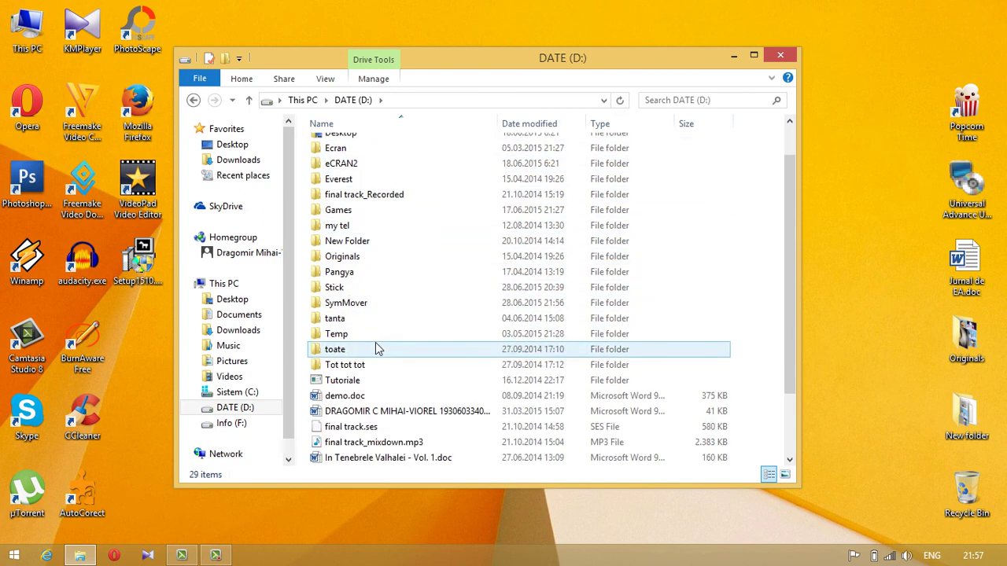
pyautogui.click(346, 290)
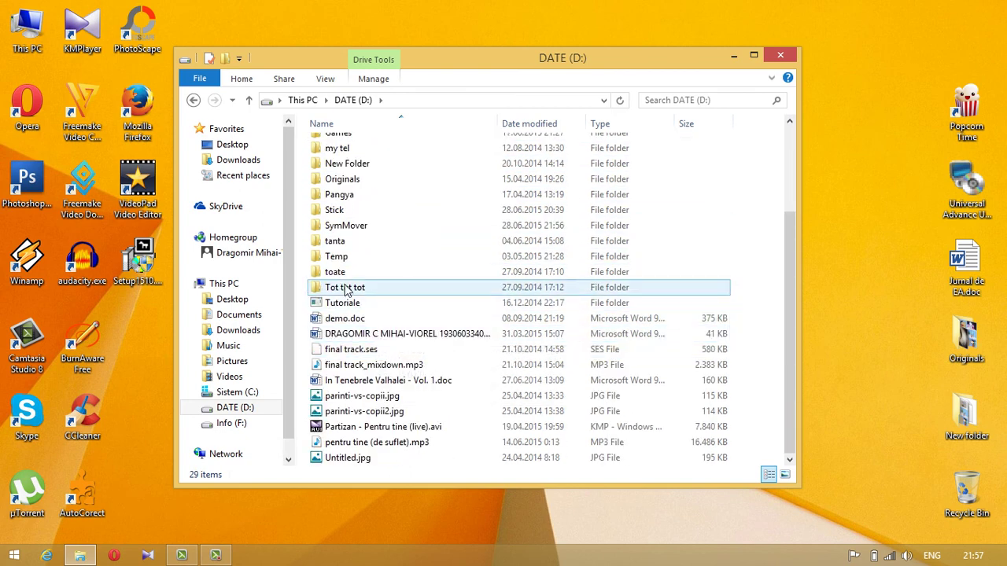
pyautogui.scroll(3, 362, 252)
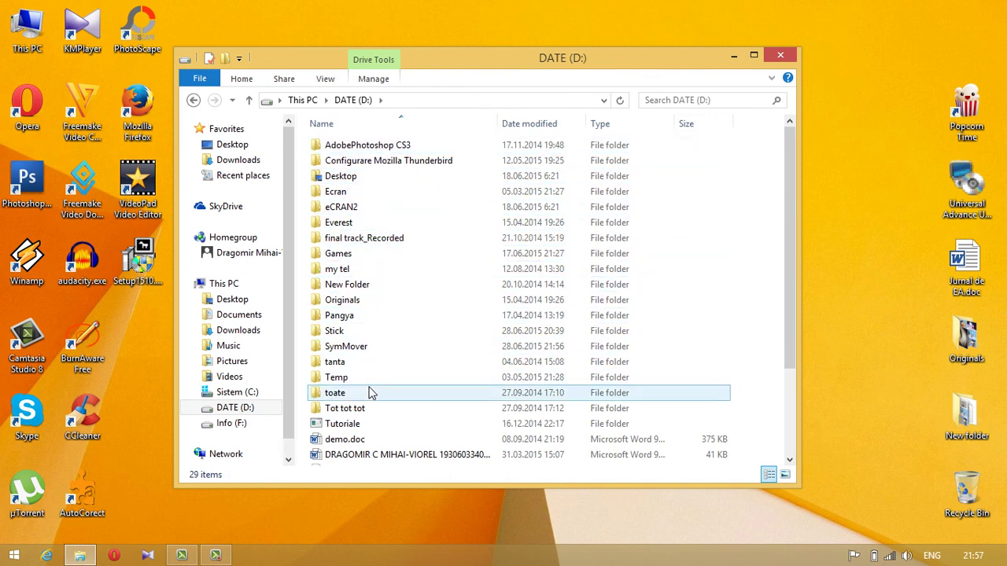
pyautogui.scroll(-2, 371, 393)
pyautogui.doubleClick(342, 260)
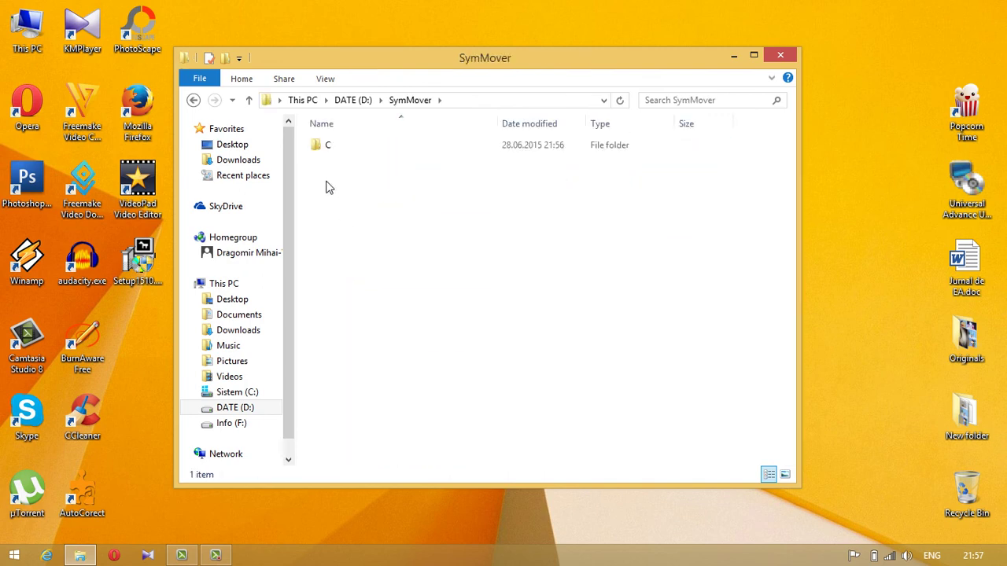
# - Open C\Program Files (x86)\BurnAware Free inside the SymMover folder, examine the moved program files and return to the desktop
pyautogui.doubleClick(321, 146)
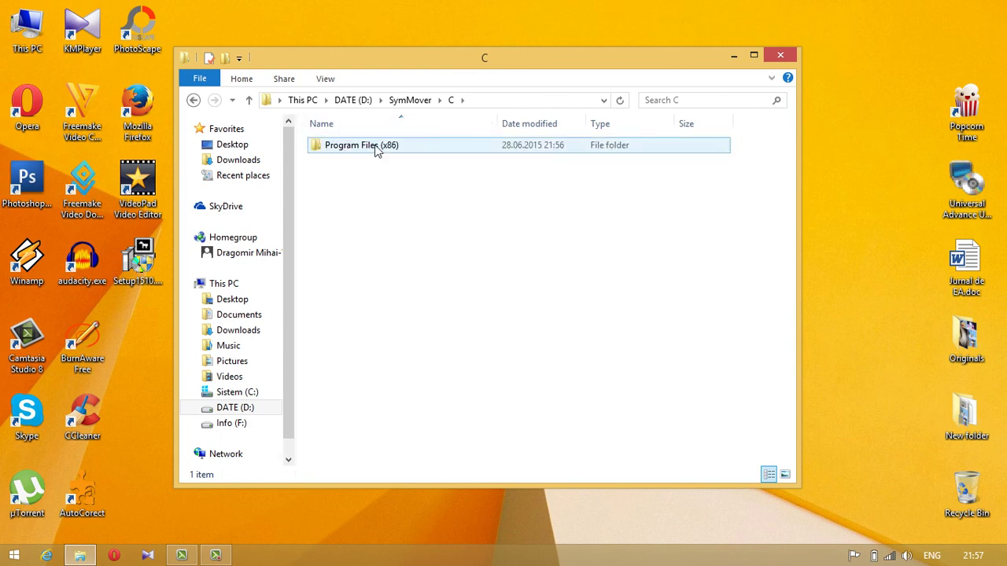
pyautogui.doubleClick(375, 148)
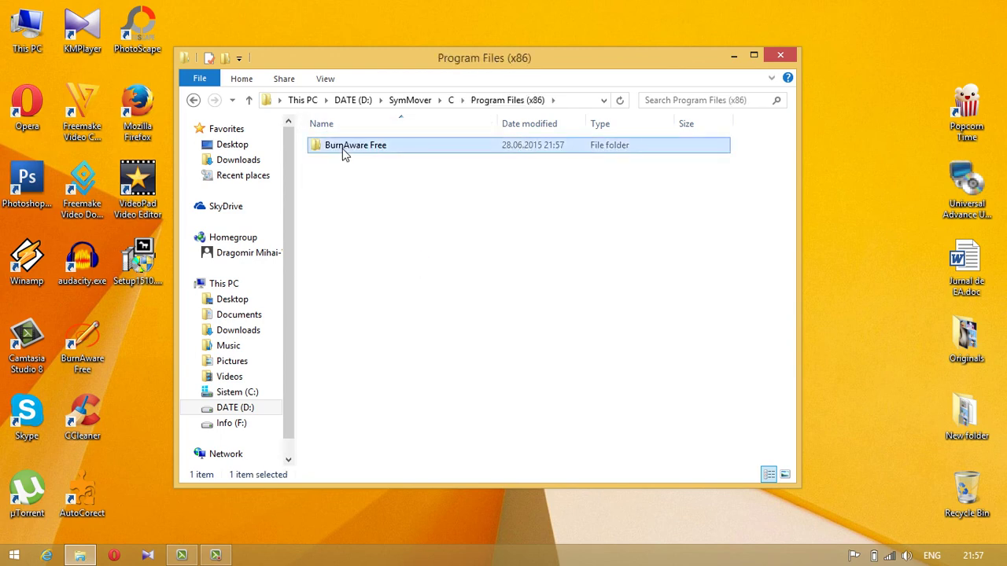
pyautogui.doubleClick(344, 153)
pyautogui.scroll(-1, 386, 214)
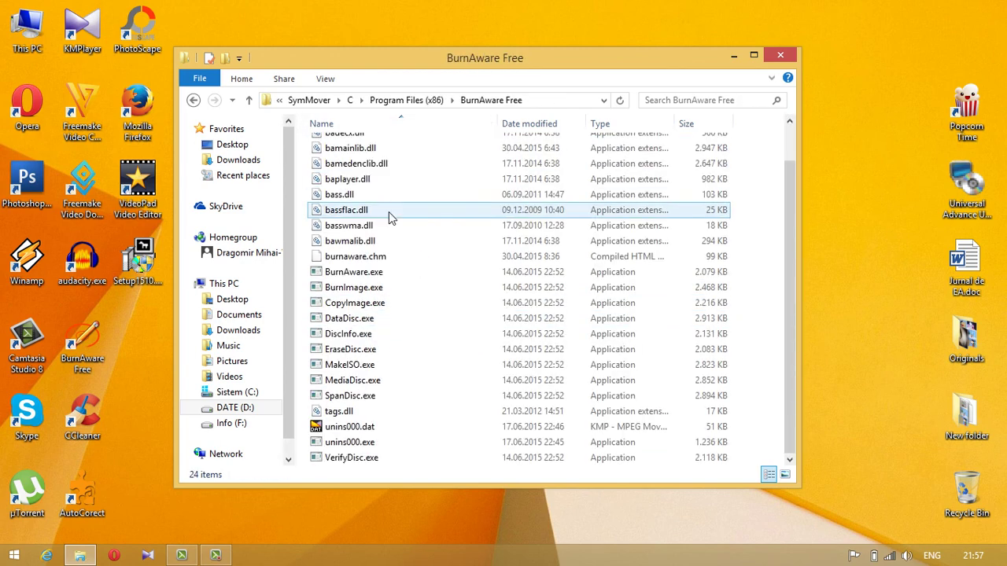
pyautogui.scroll(2, 333, 277)
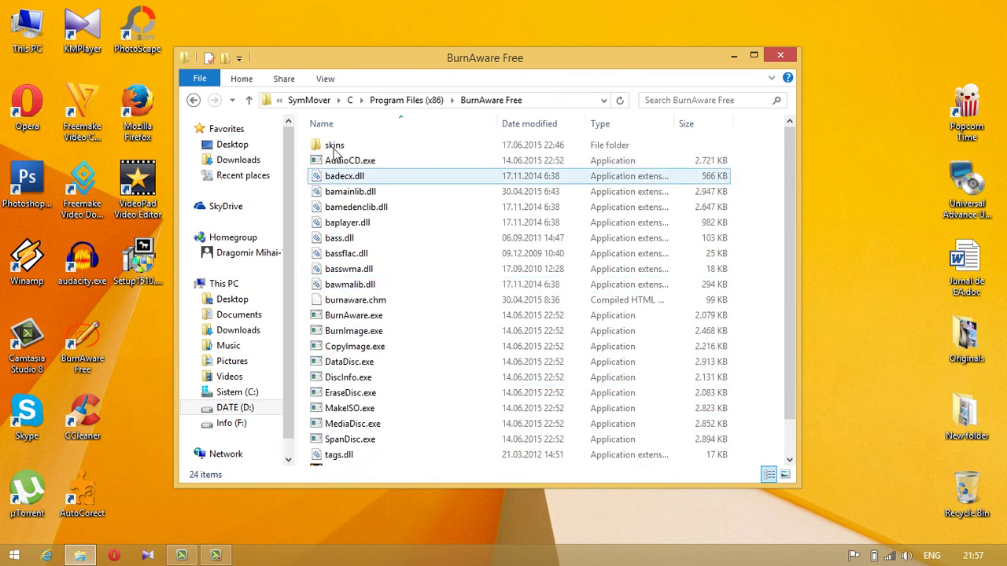
pyautogui.scroll(-1, 452, 291)
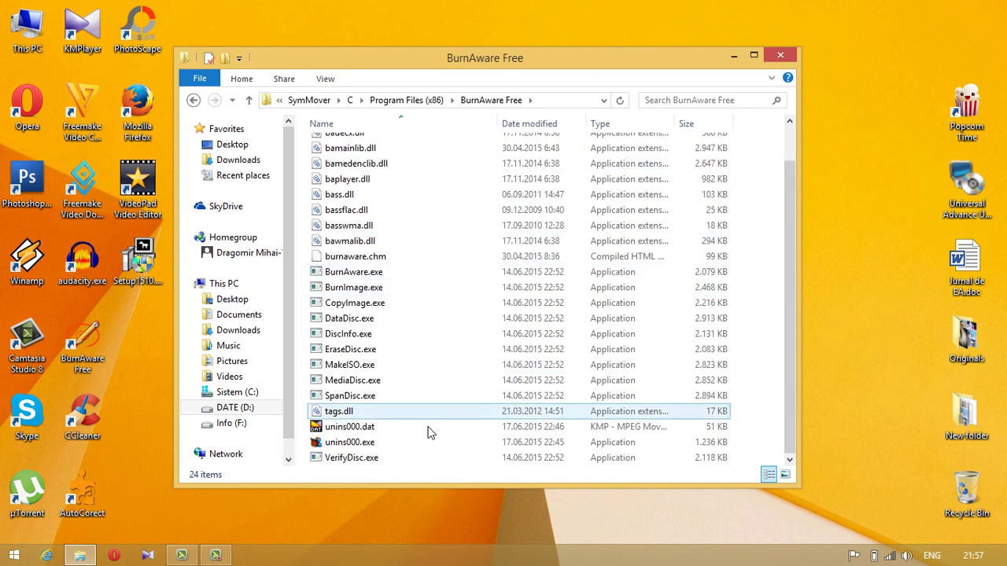
pyautogui.scroll(1, 195, 110)
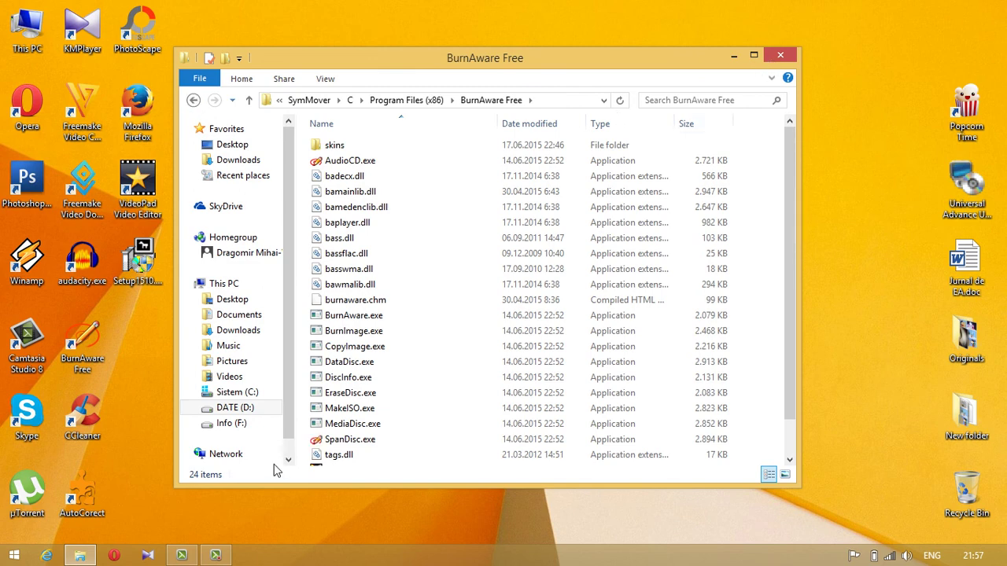
pyautogui.press('super+d')
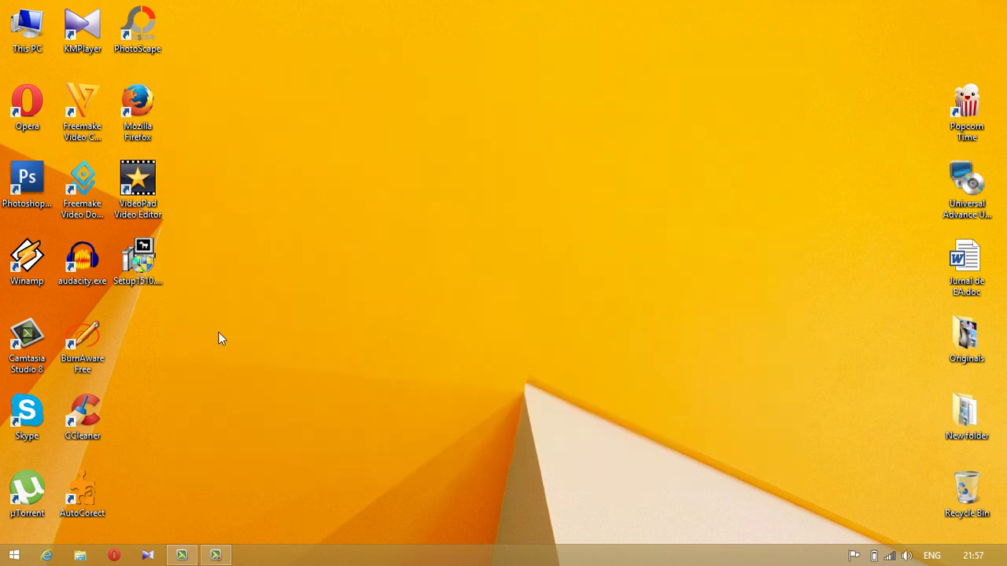